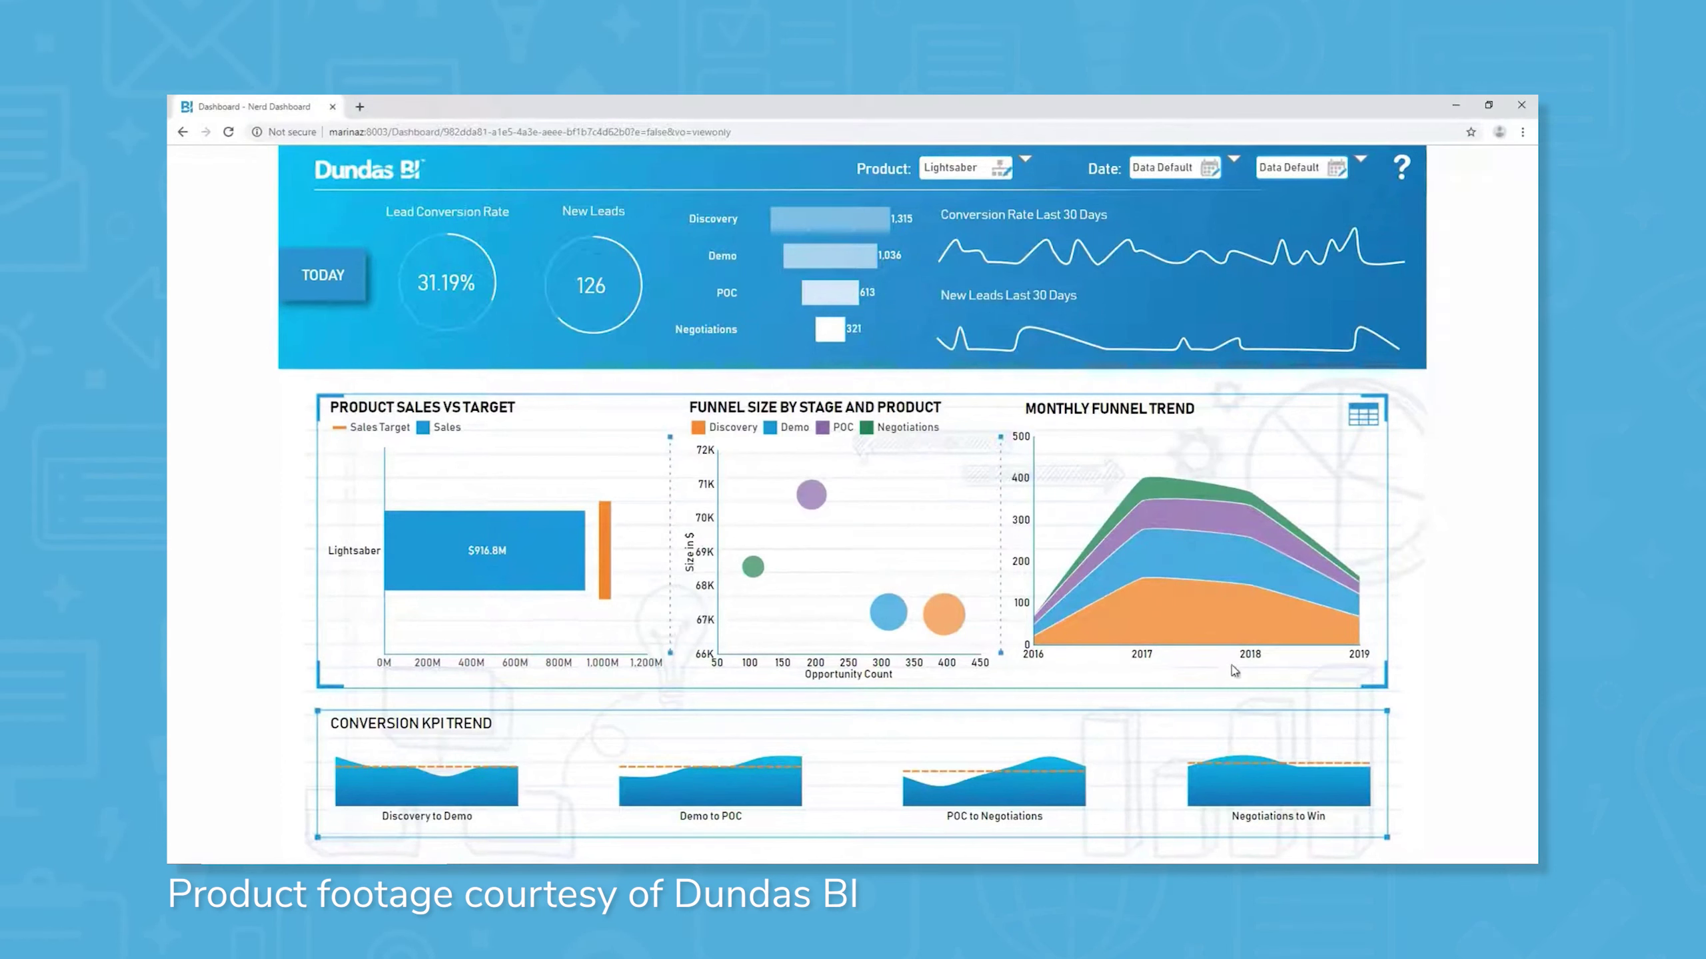
Step: Open Metric Set 3 charting Deal Size by Start Date, one line per product
{"action": "right_click", "coordinate": [1352, 573]}
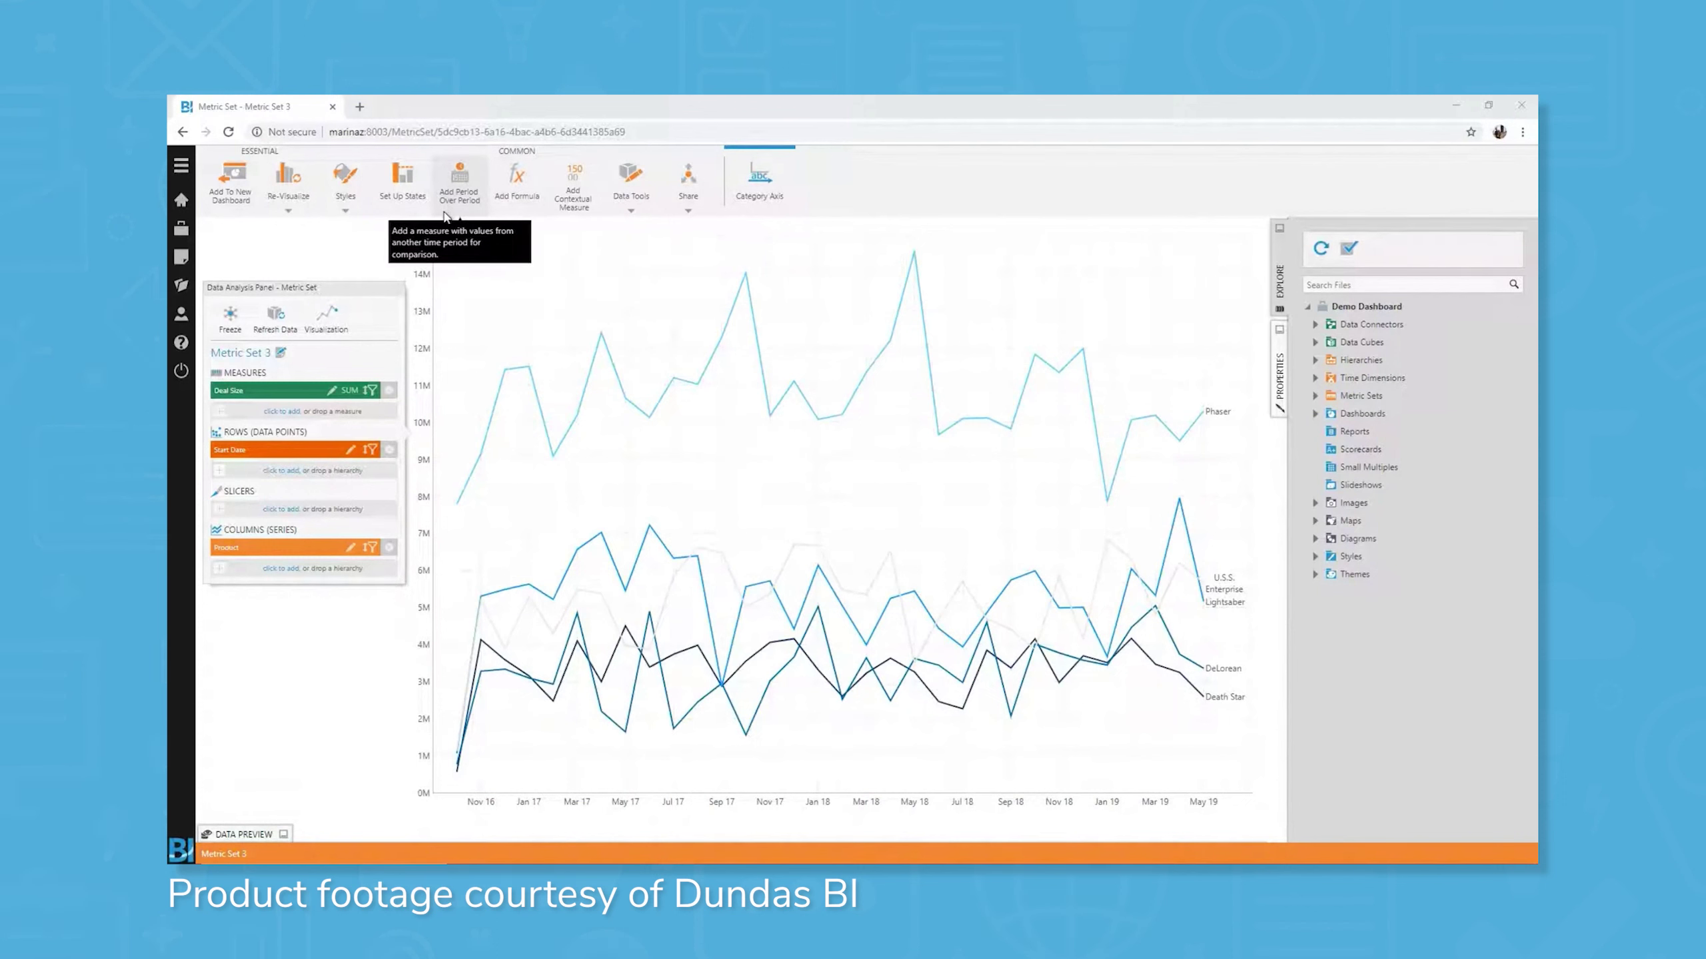
Step: Filter the Product series so only Phaser is shown
{"action": "left_click", "coordinate": [369, 548]}
{"action": "left_click", "coordinate": [601, 651]}
{"action": "left_click", "coordinate": [440, 747]}
{"action": "left_click", "coordinate": [617, 679]}
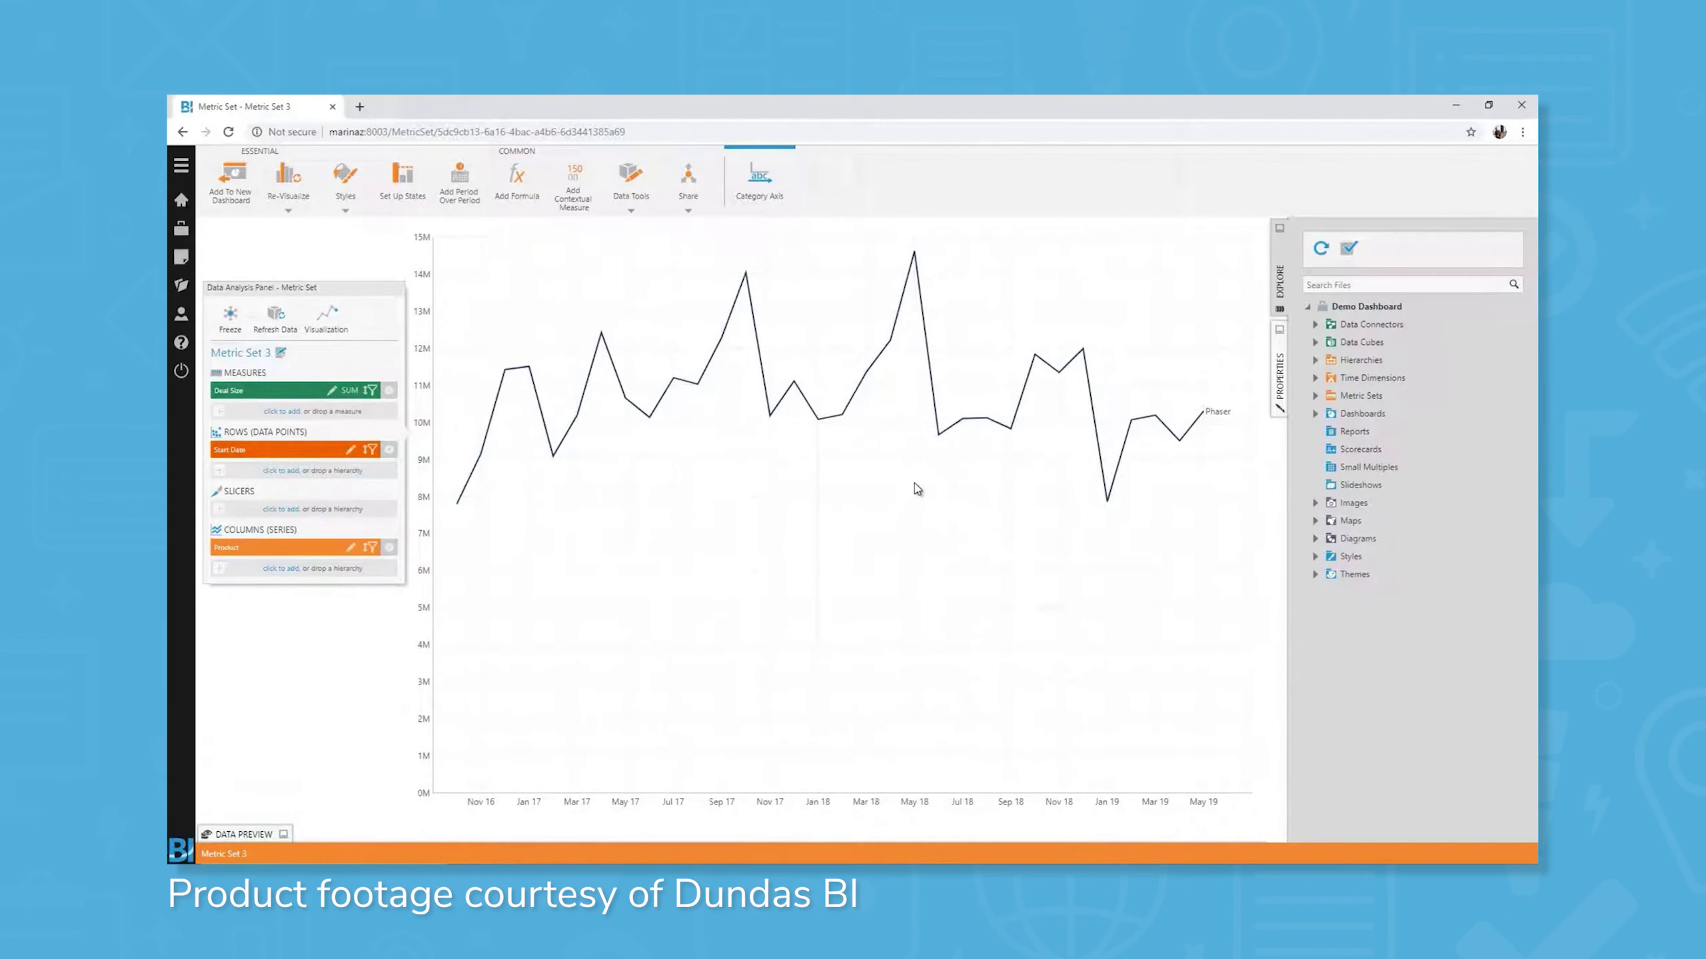
Step: Add a previous-year Deal Size comparison line and re-visualize the main series as Area
{"action": "left_click", "coordinate": [459, 182]}
{"action": "left_click", "coordinate": [400, 823]}
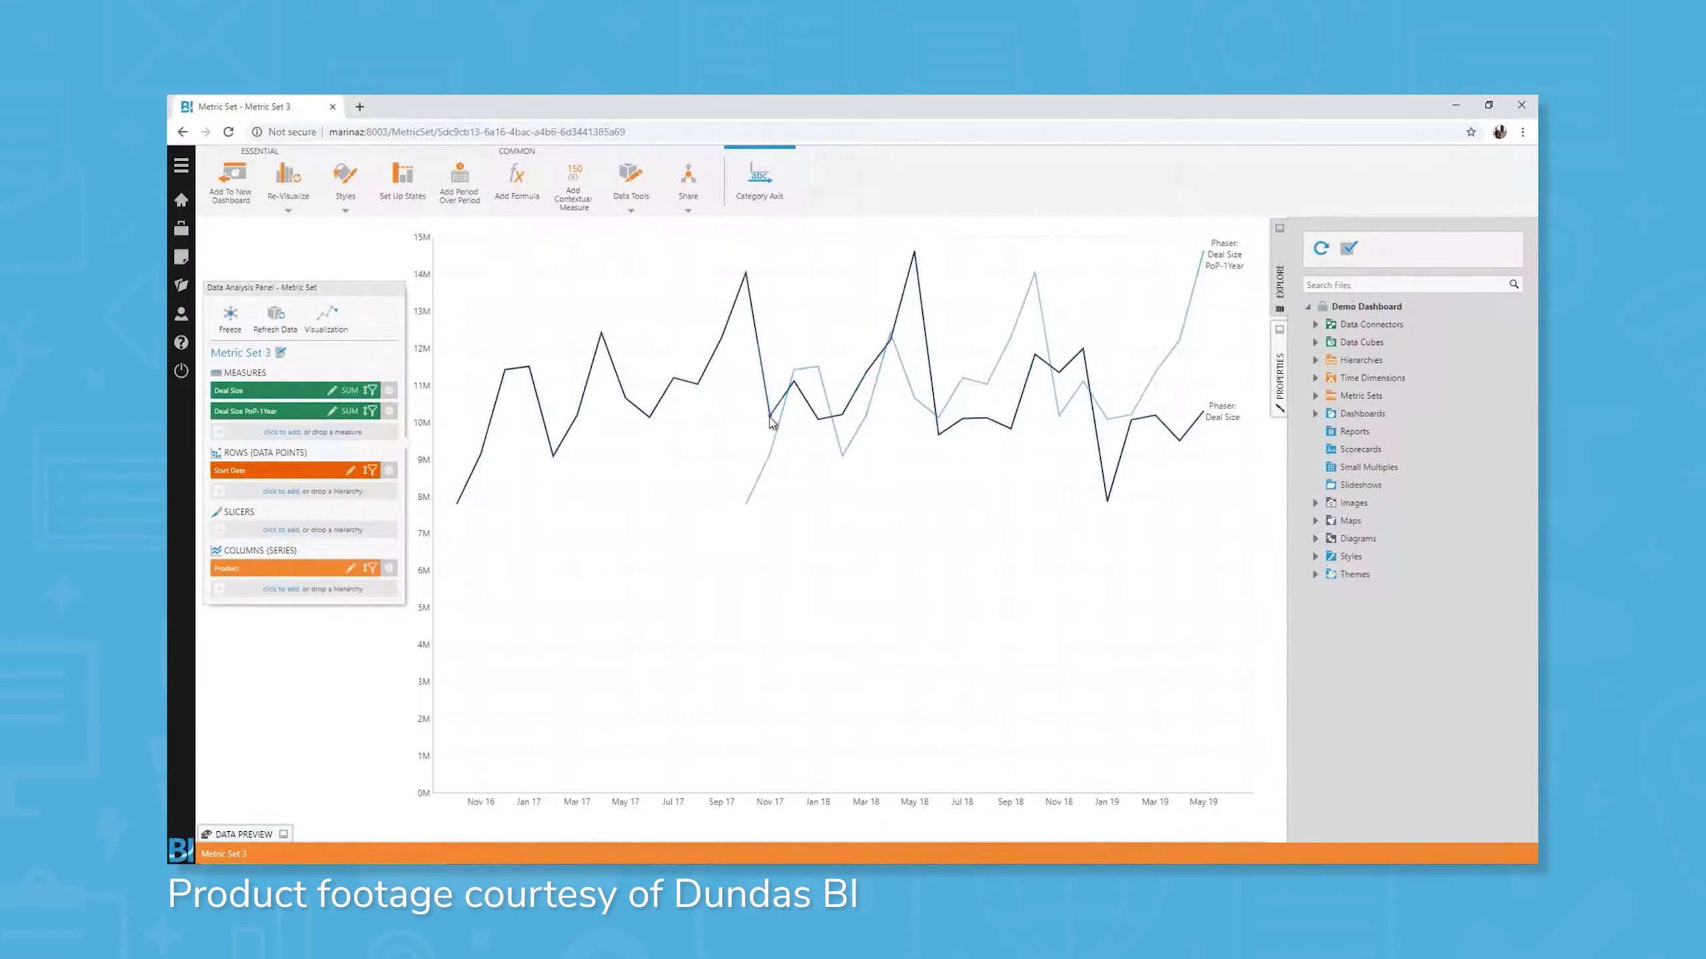
{"action": "right_click", "coordinate": [772, 421]}
{"action": "left_click", "coordinate": [819, 527]}
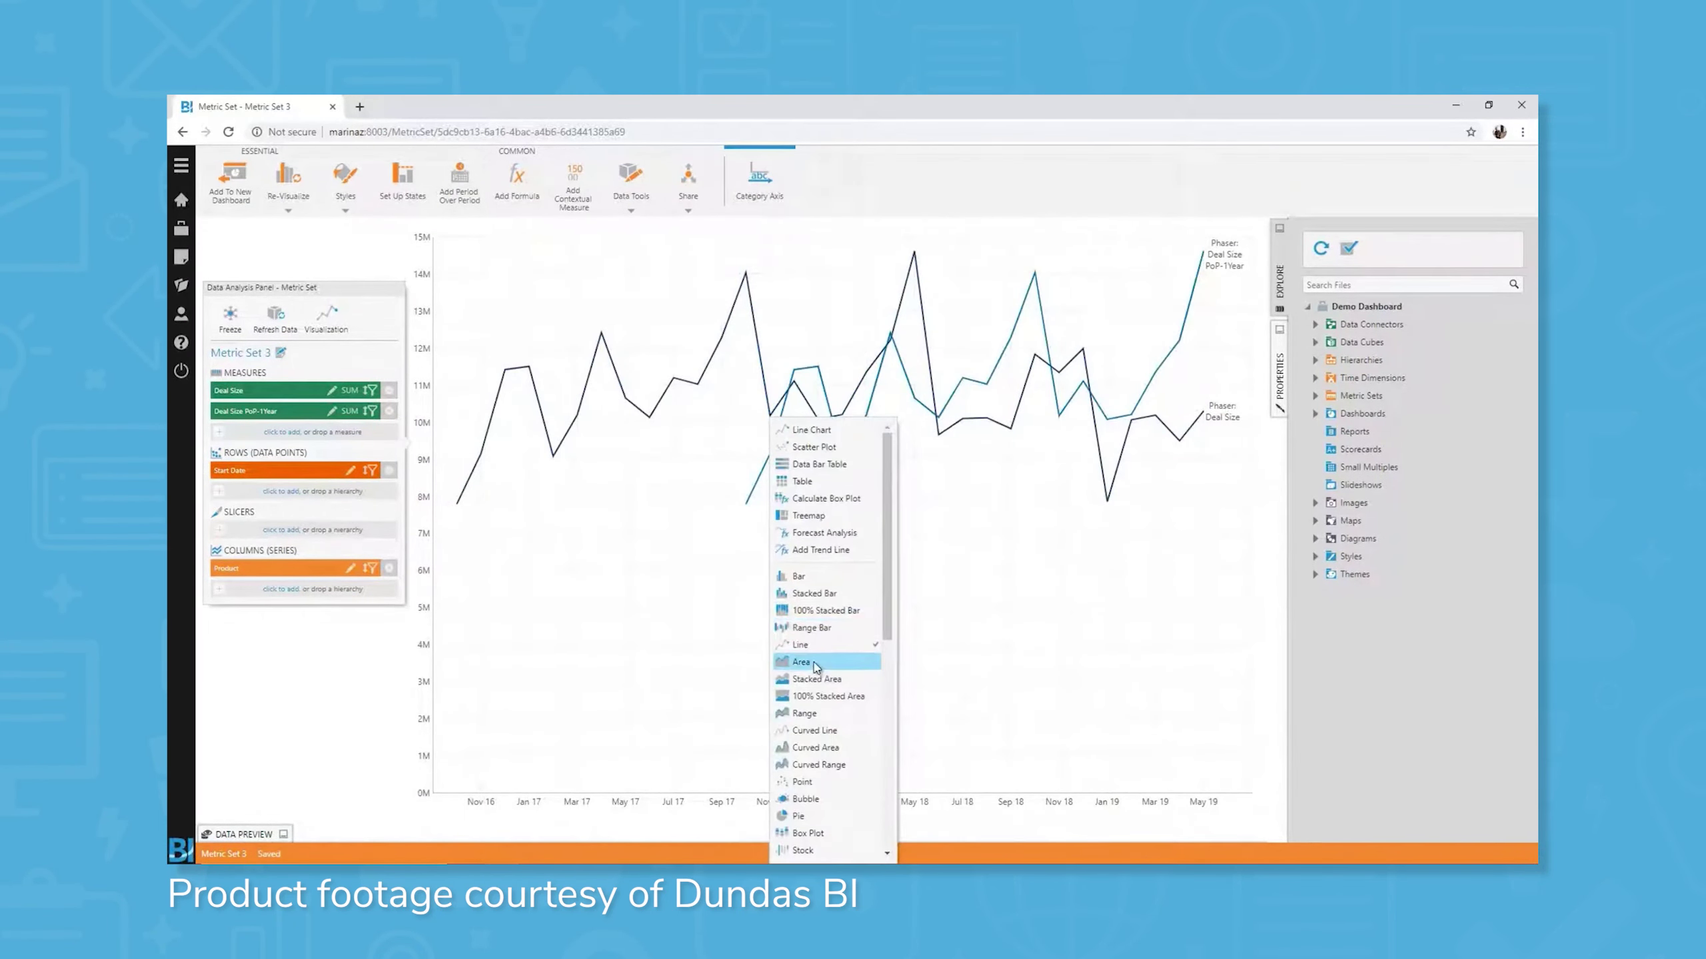
{"action": "left_click", "coordinate": [819, 649]}
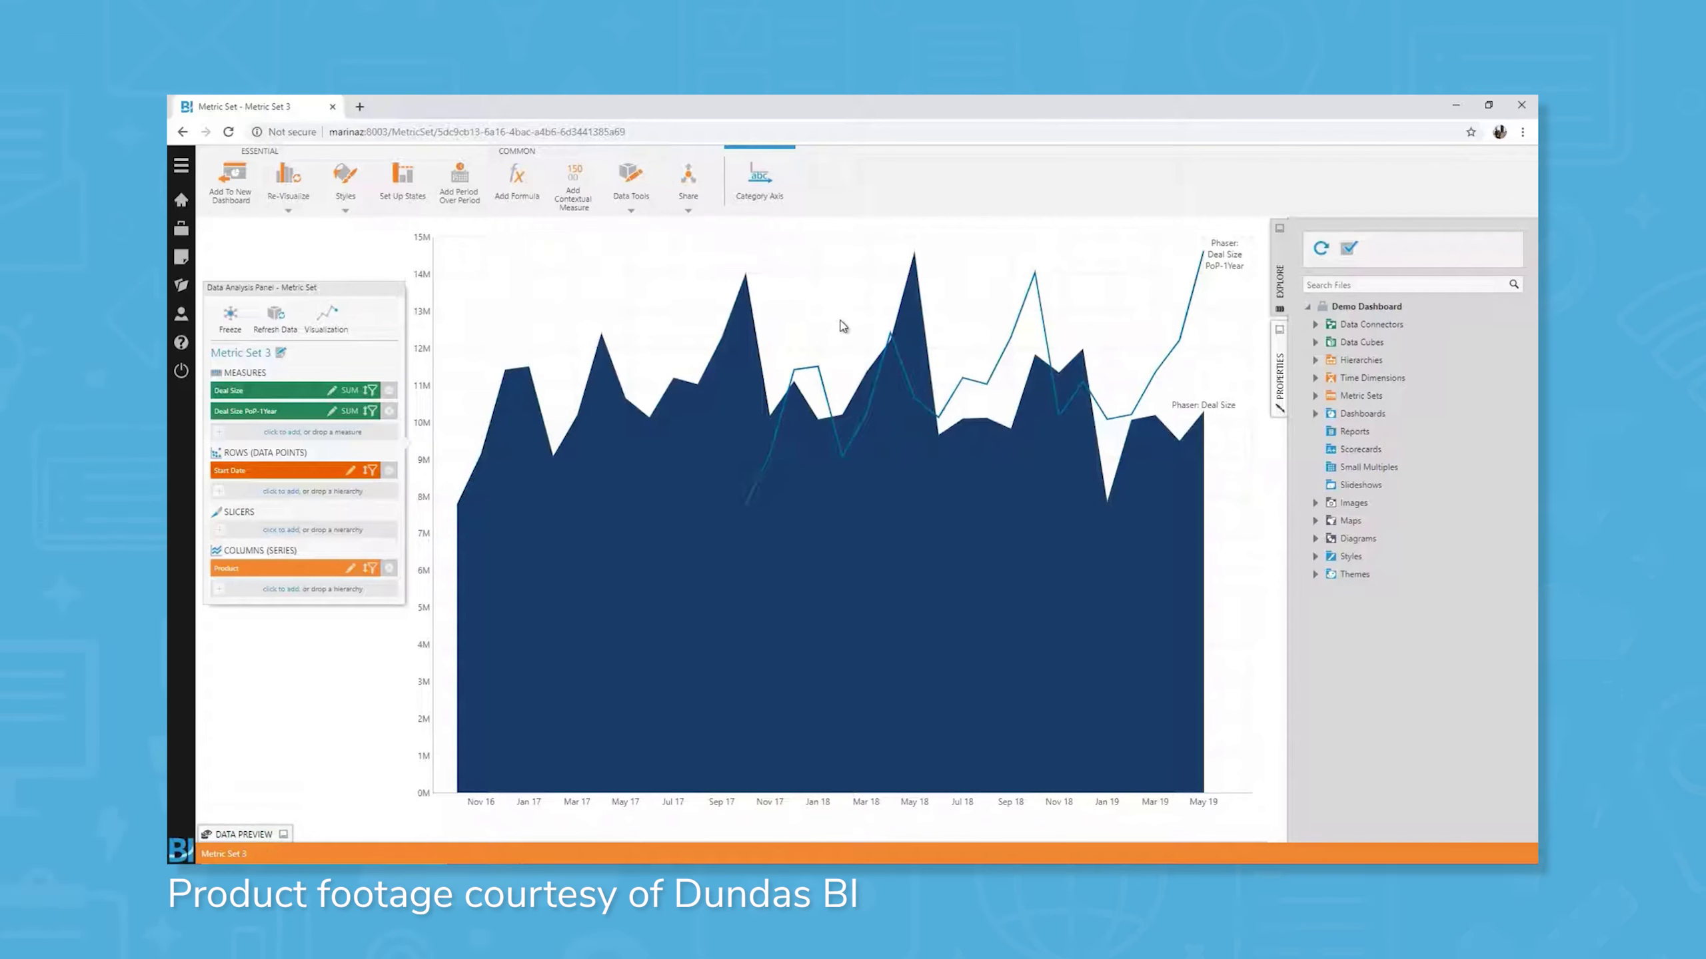
{"action": "right_click", "coordinate": [1135, 416]}
{"action": "left_click", "coordinate": [1182, 560]}
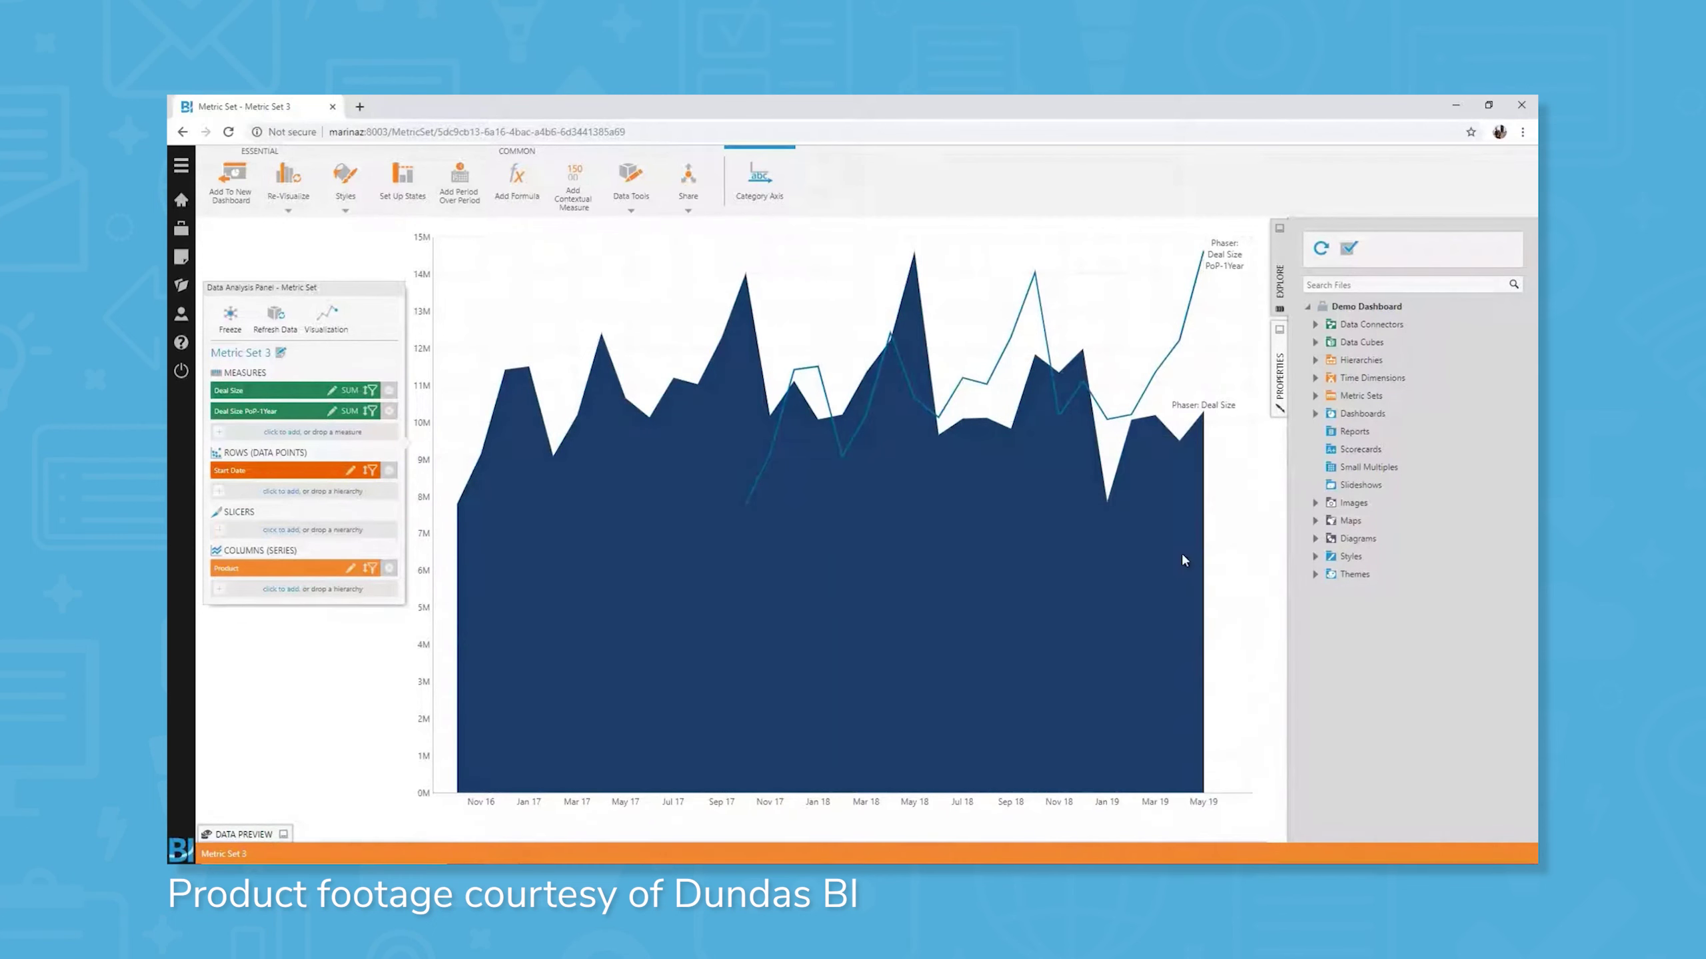